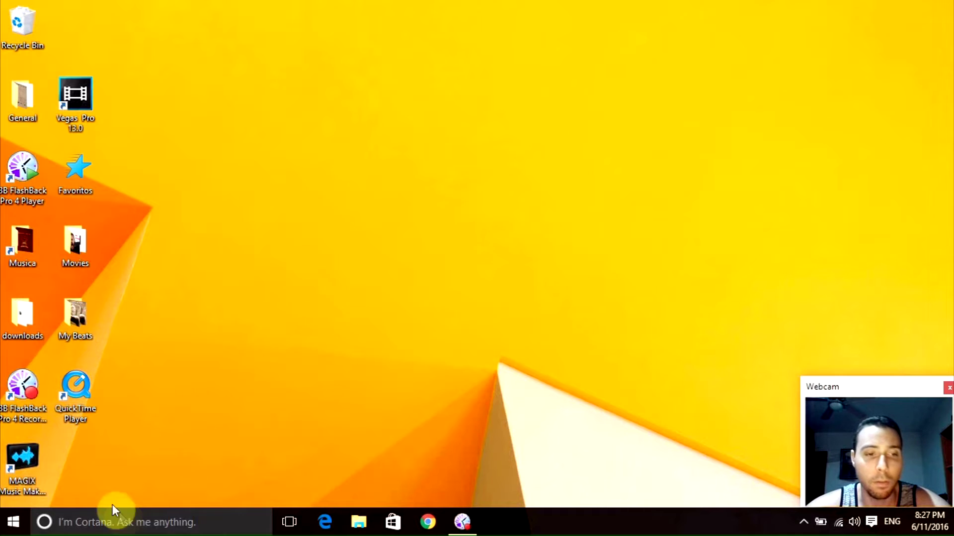
# Open Windows Settings from the Cortana panel to change the speech language.
pyautogui.click(132, 524)
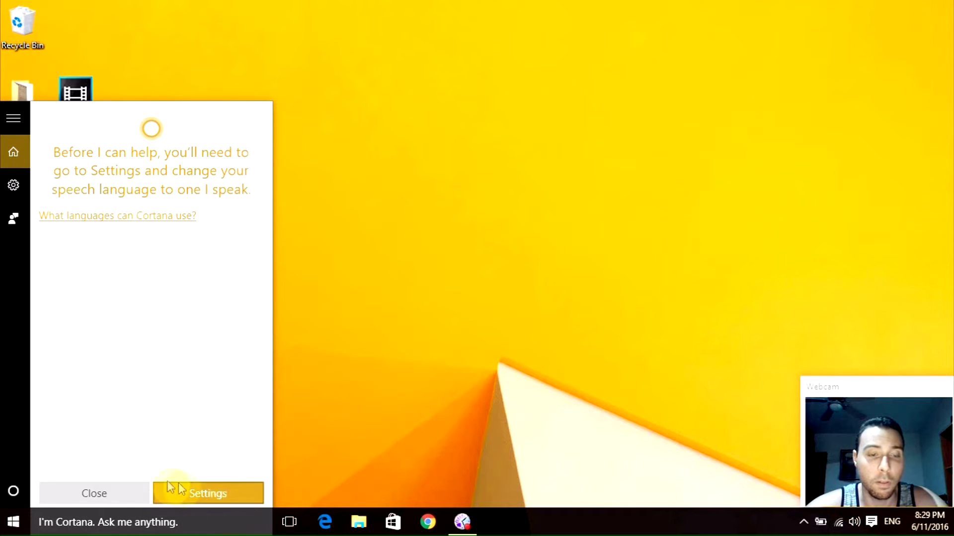
pyautogui.click(204, 489)
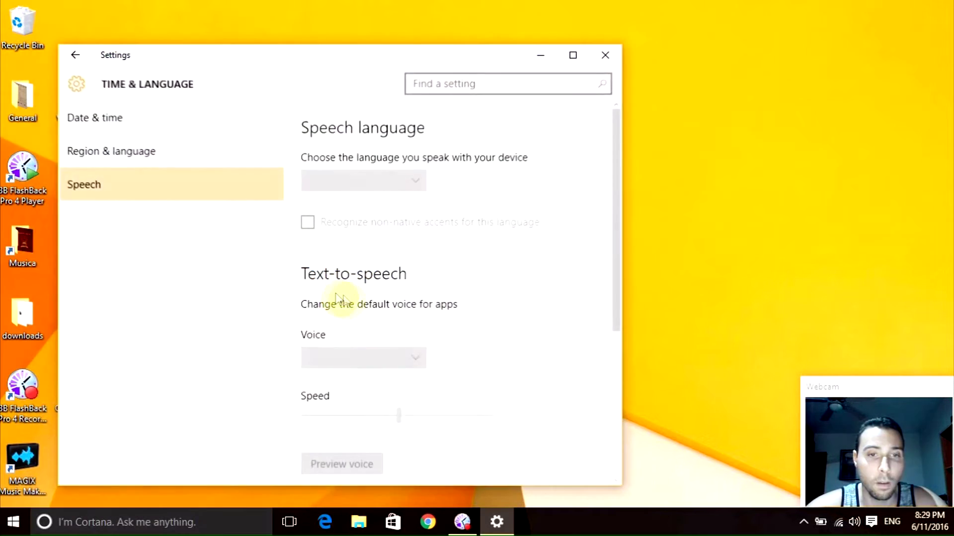
pyautogui.click(246, 69)
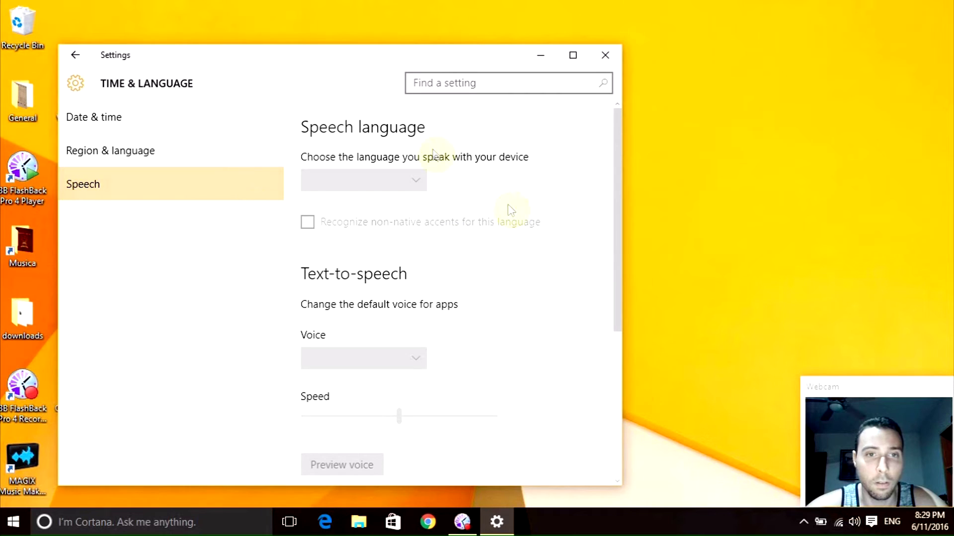
# Inspect the Speech page, where the speech language and voice options are greyed out.
pyautogui.scroll(-5, 447, 233)
pyautogui.scroll(5, 449, 262)
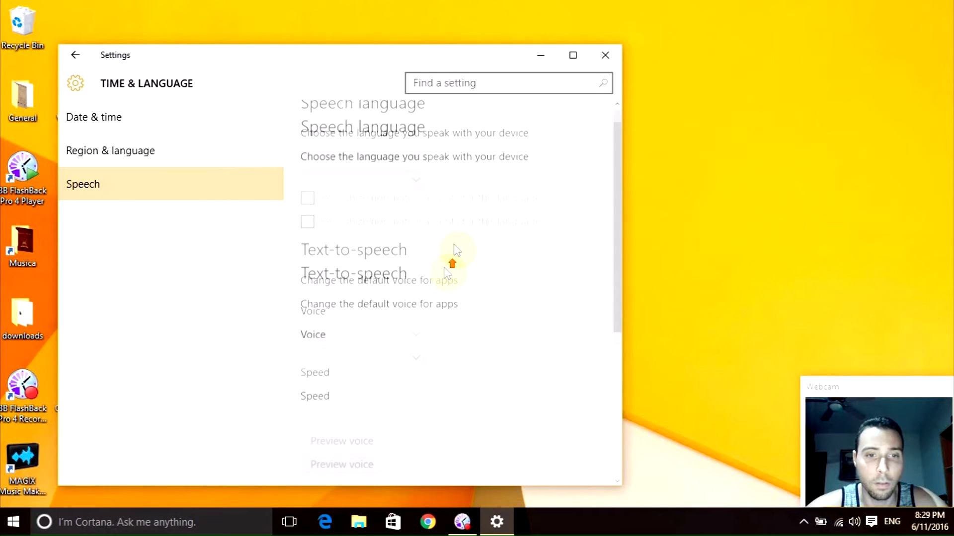
pyautogui.scroll(-5, 457, 249)
pyautogui.scroll(5, 424, 357)
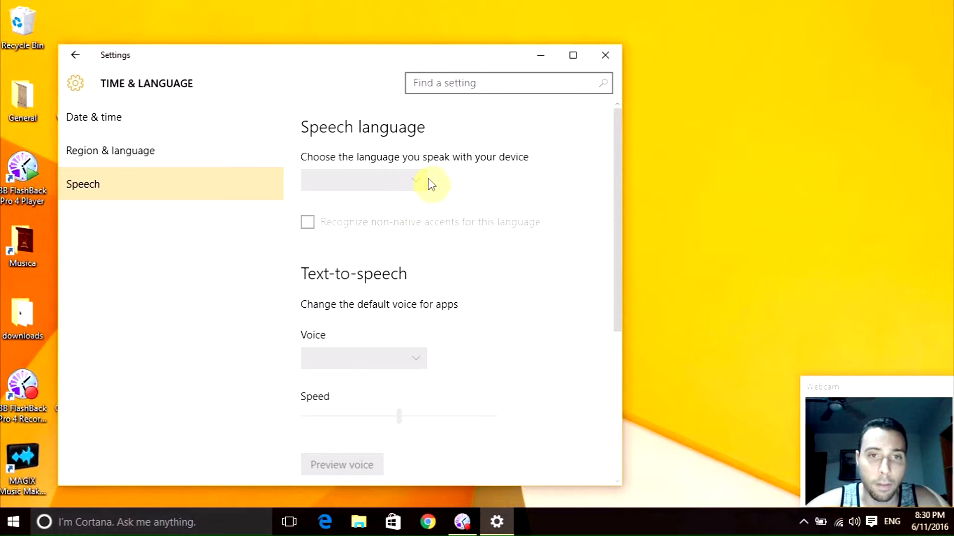
pyautogui.scroll(-5, 472, 308)
pyautogui.scroll(5, 447, 343)
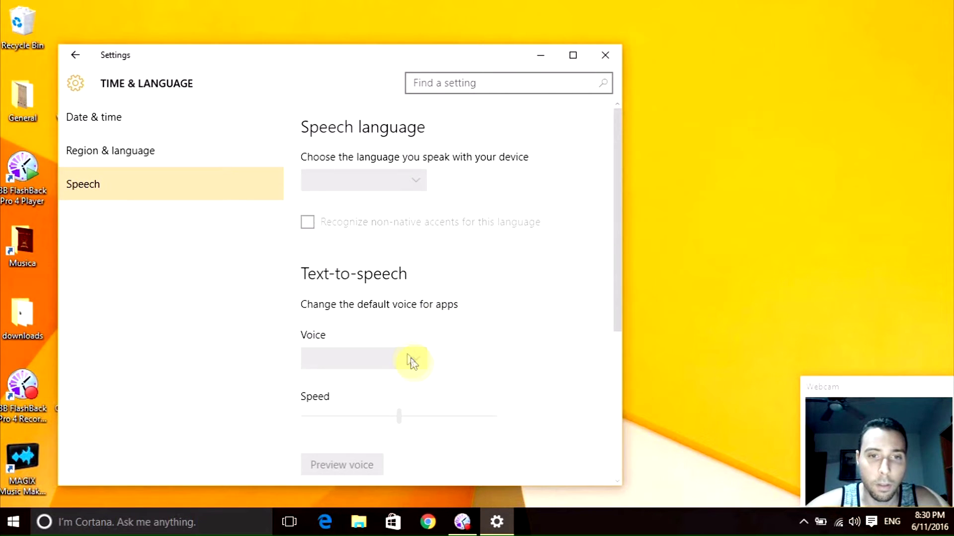
pyautogui.click(411, 359)
pyautogui.click(390, 180)
pyautogui.click(307, 224)
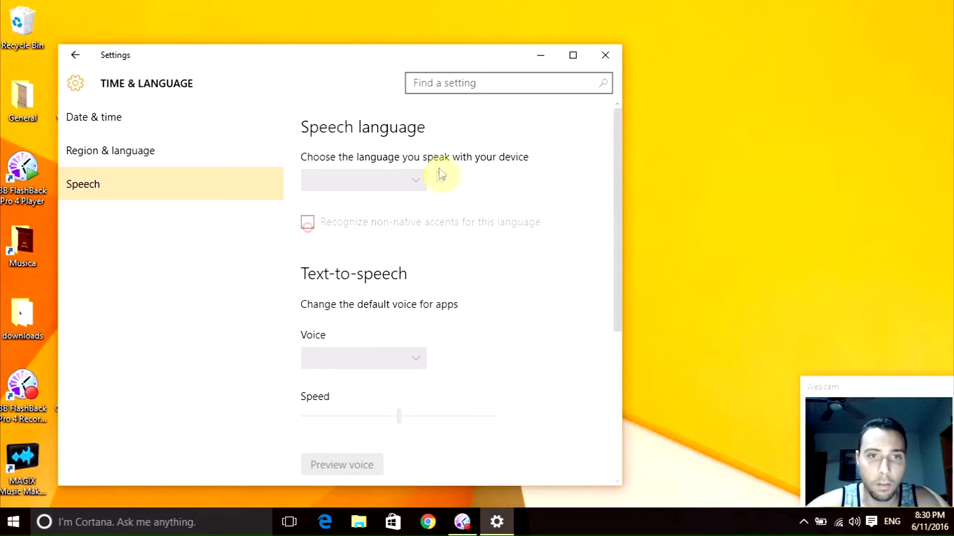
pyautogui.scroll(-5, 417, 341)
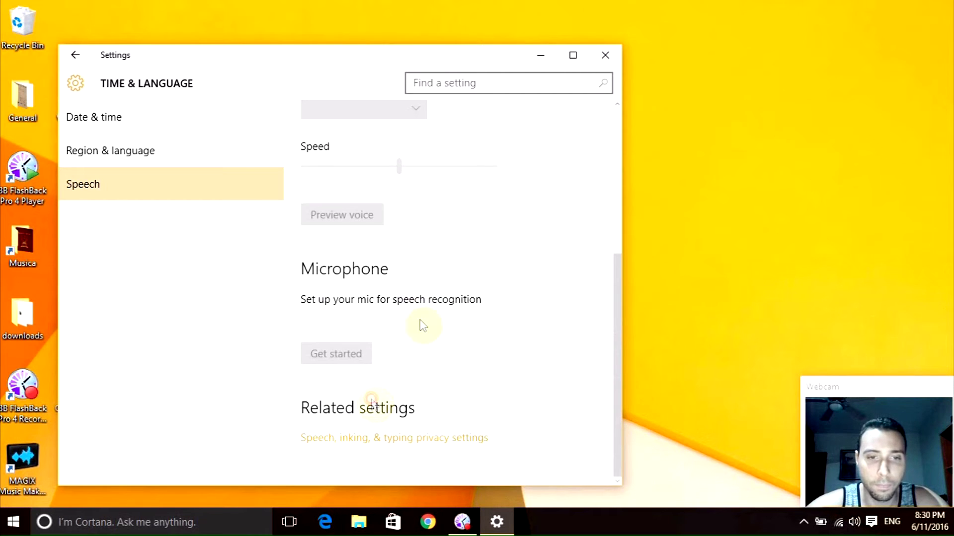
pyautogui.scroll(5, 423, 323)
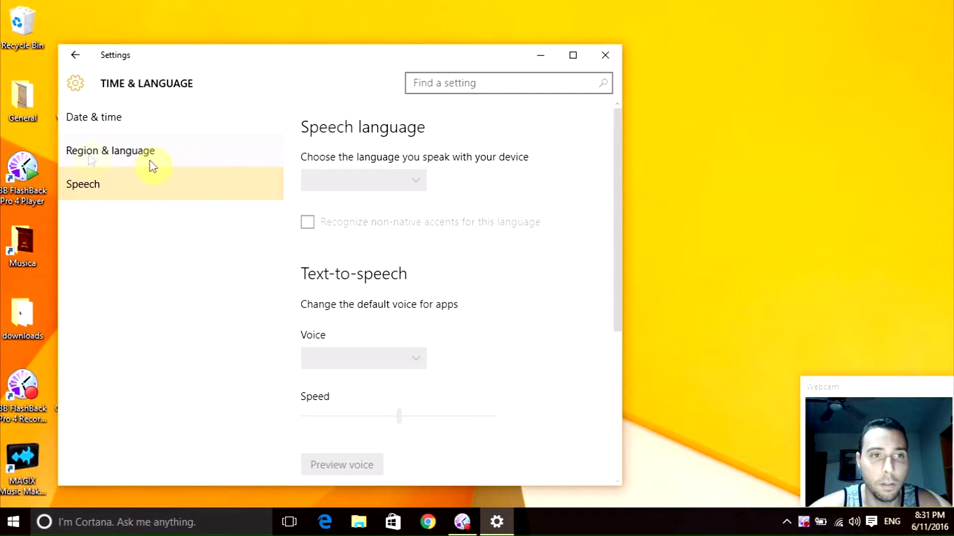
# Open Region & language and review the captured list of Cortana-supported regions.
pyautogui.click(132, 151)
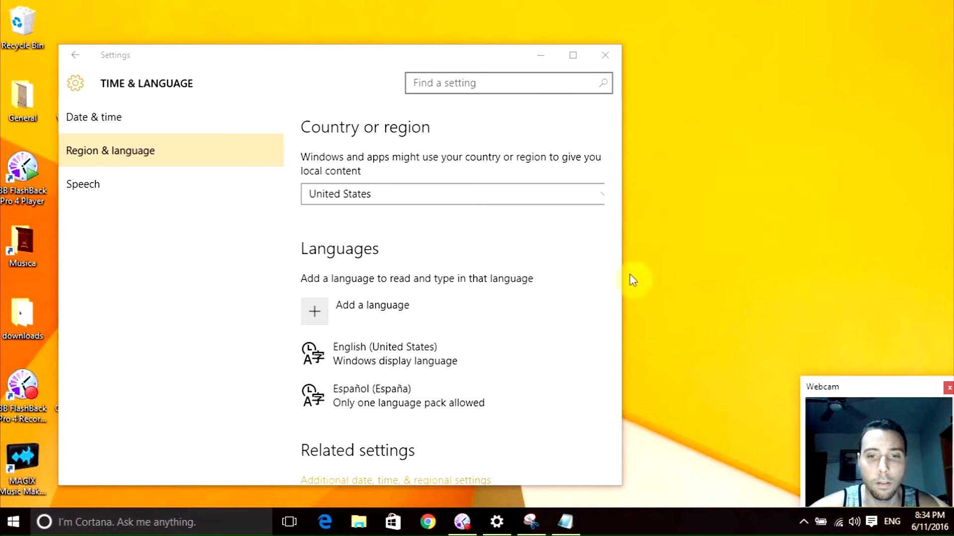
pyautogui.click(541, 518)
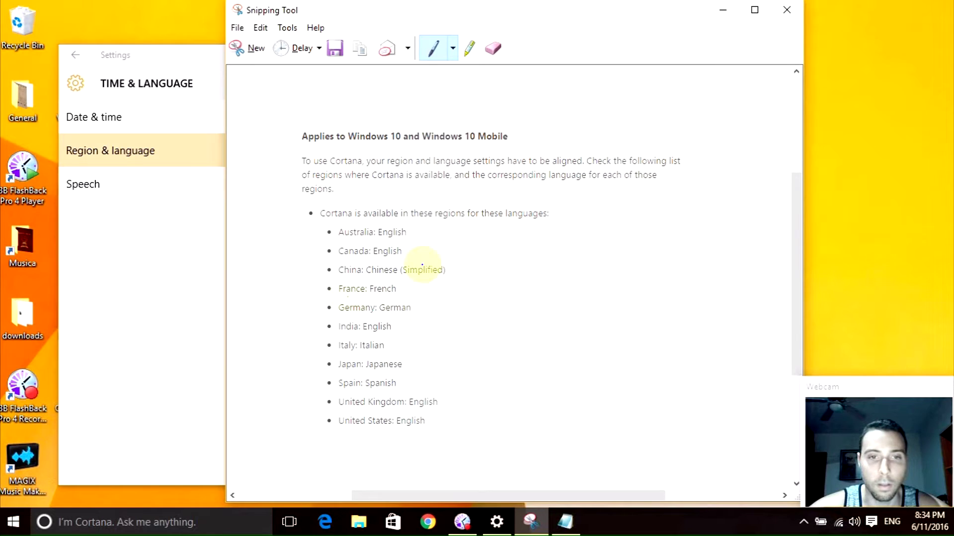
pyautogui.click(723, 10)
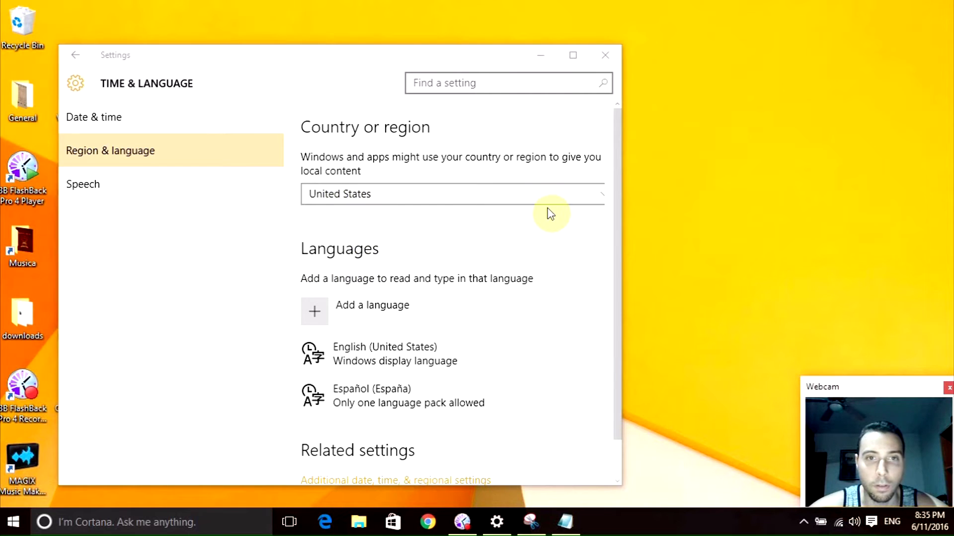
# Select English (United States) to show its options, listed alongside Español (España).
pyautogui.scroll(-1, 528, 238)
pyautogui.scroll(1, 522, 298)
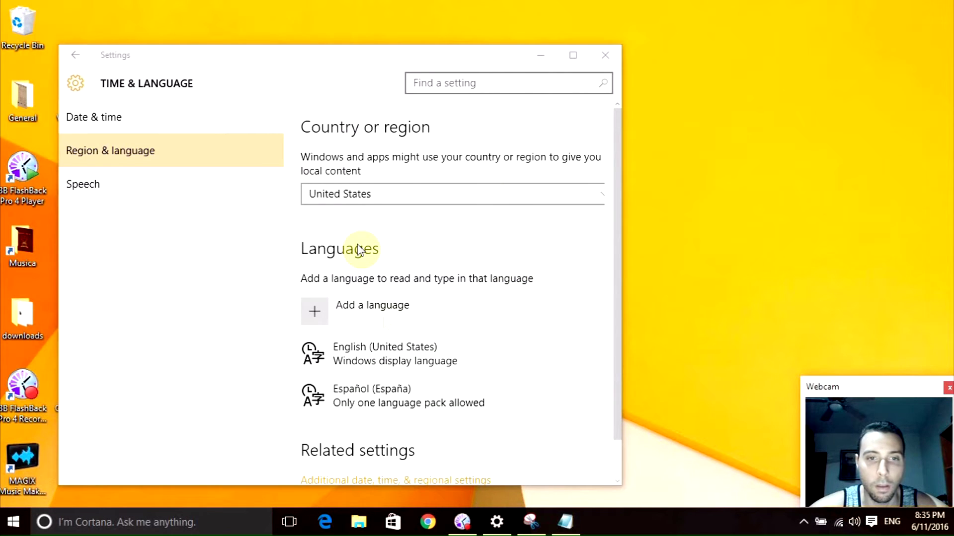
pyautogui.click(411, 360)
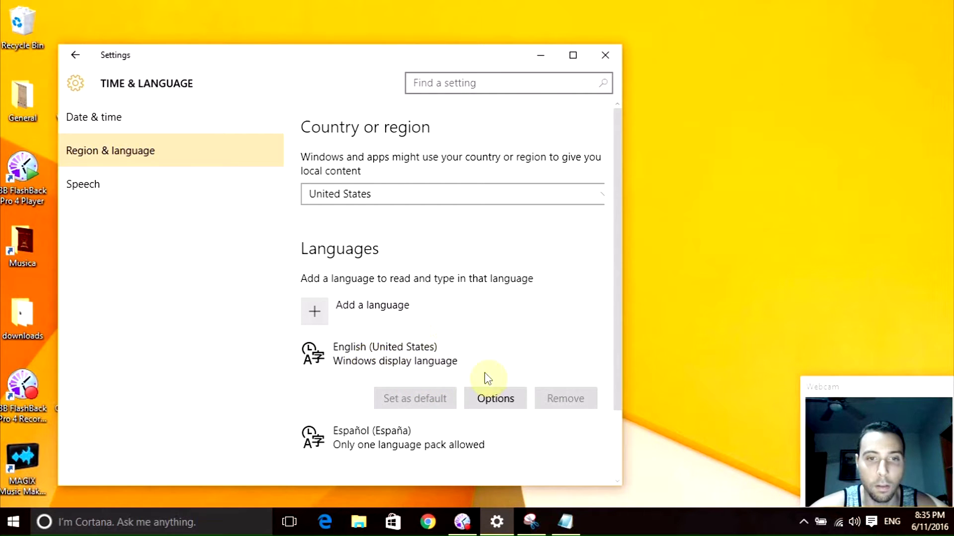
pyautogui.scroll(-2, 492, 338)
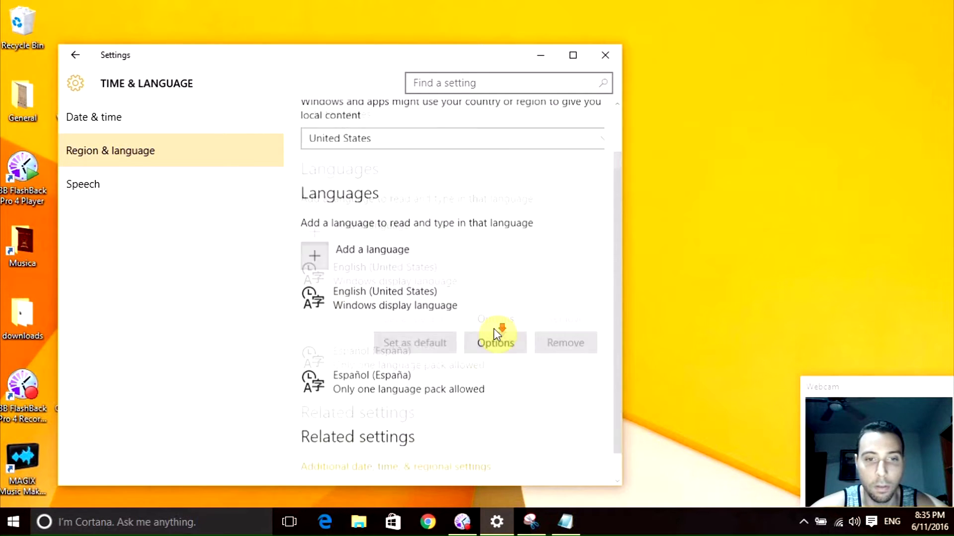
pyautogui.scroll(2, 480, 342)
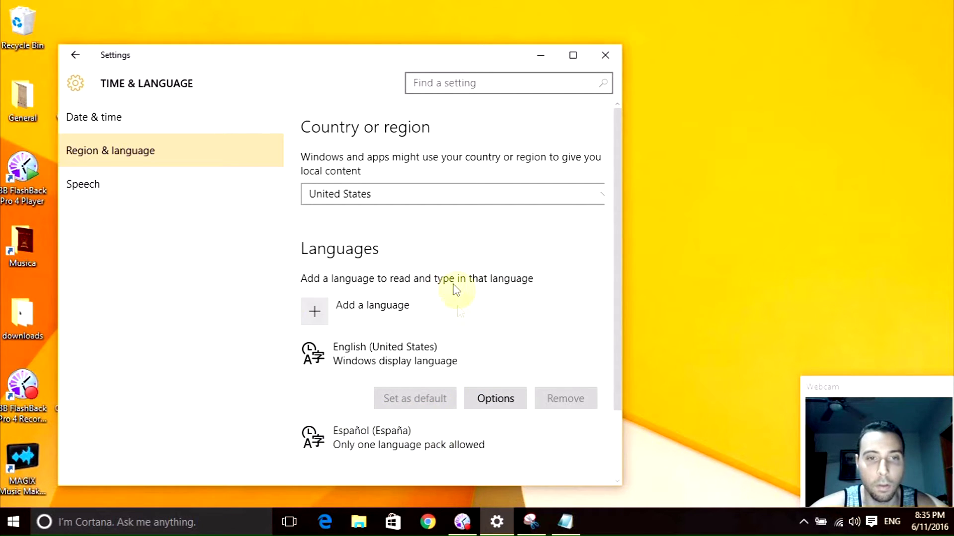
# Browse the English variants in Add a language for English (United States), then go back.
pyautogui.click(318, 313)
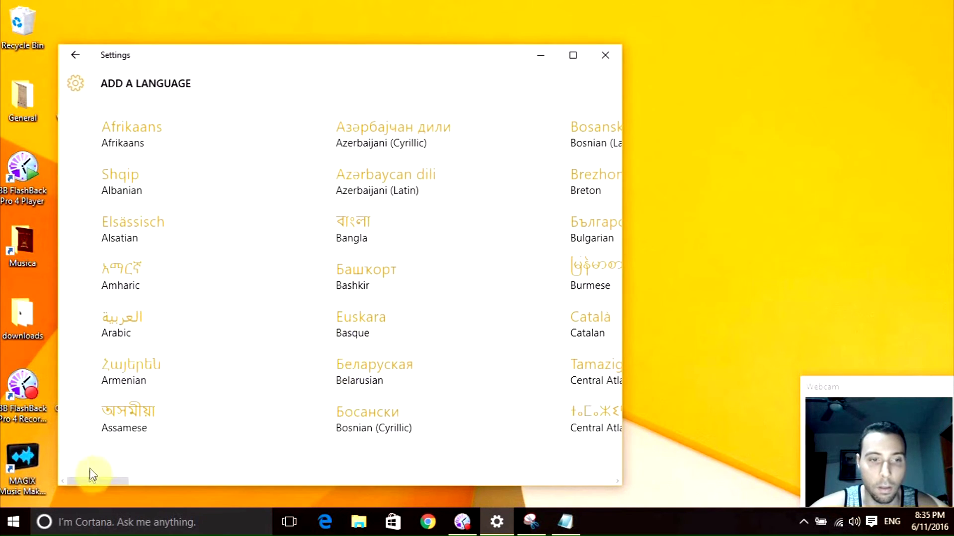
pyautogui.moveTo(96, 480); pyautogui.dragTo(182, 478)
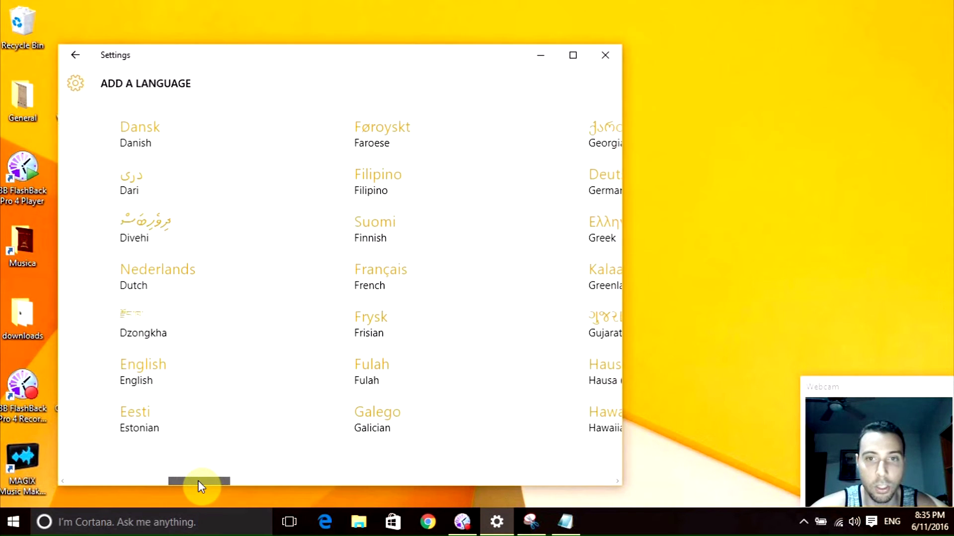
pyautogui.click(276, 375)
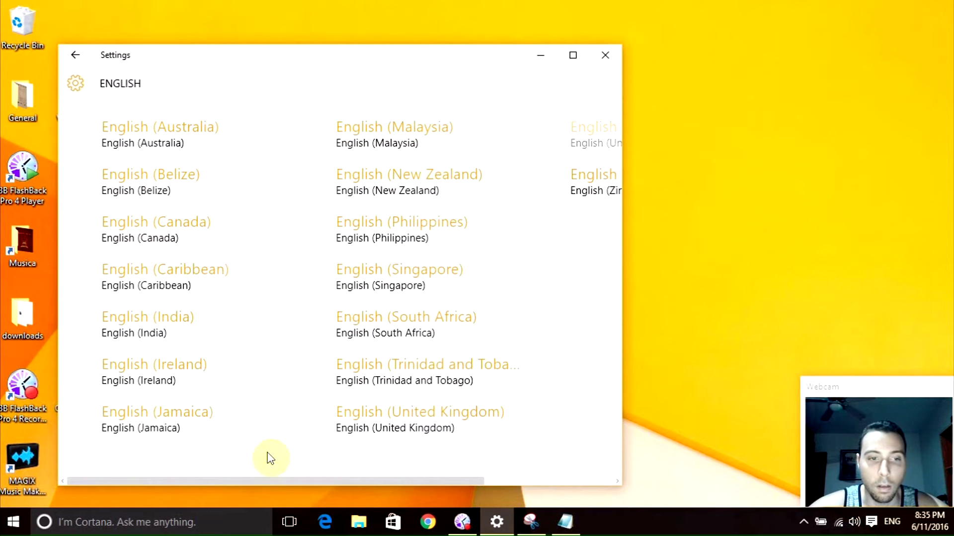
pyautogui.moveTo(252, 481); pyautogui.dragTo(196, 462)
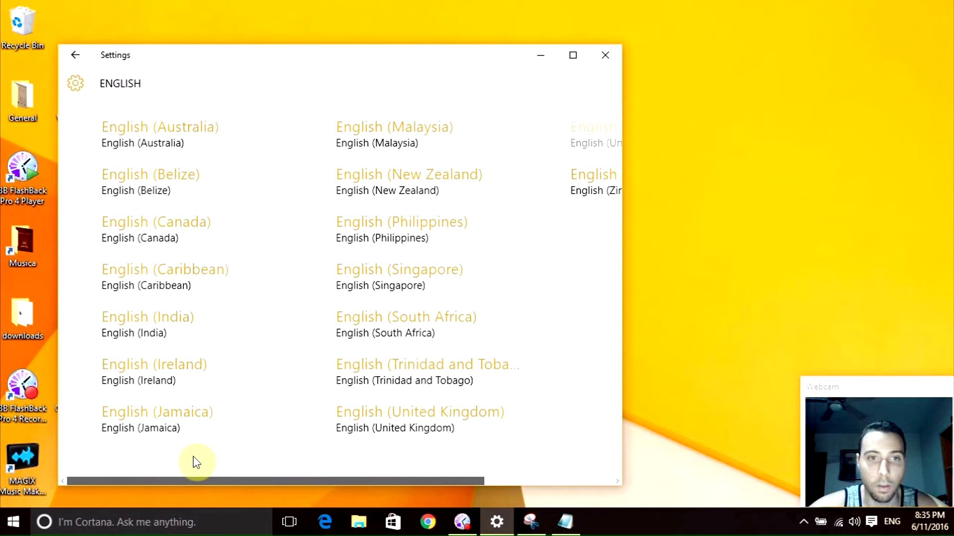
pyautogui.moveTo(222, 467)
pyautogui.mouseDown()
pyautogui.moveTo(436, 469)
pyautogui.moveTo(230, 462)
pyautogui.moveTo(417, 462)
pyautogui.mouseUp()
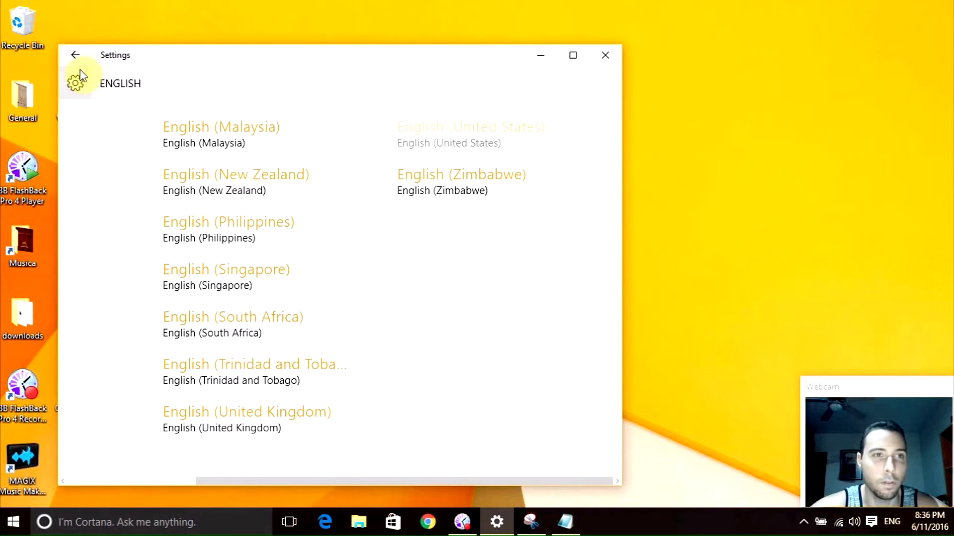
pyautogui.click(75, 55)
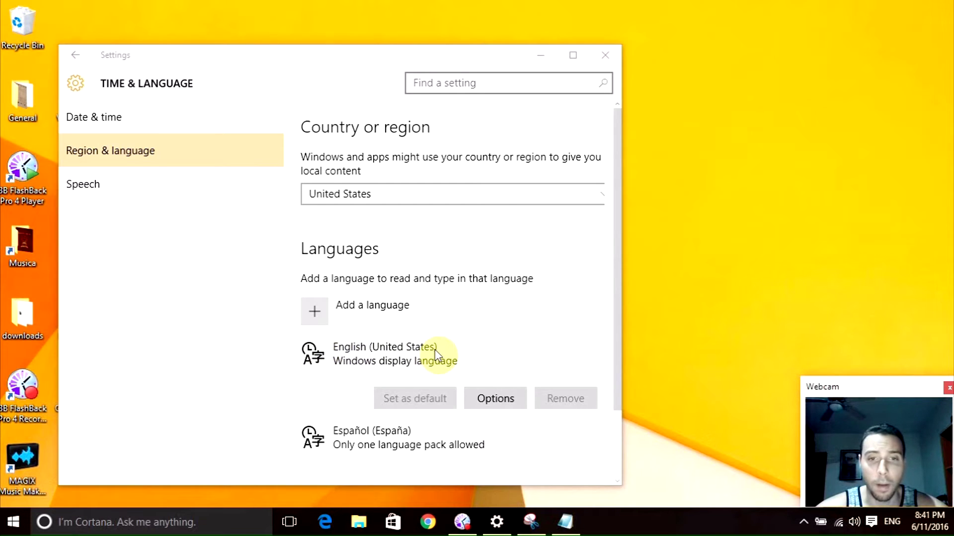
# Download the English (United States) speech pack from its language options.
pyautogui.click(503, 401)
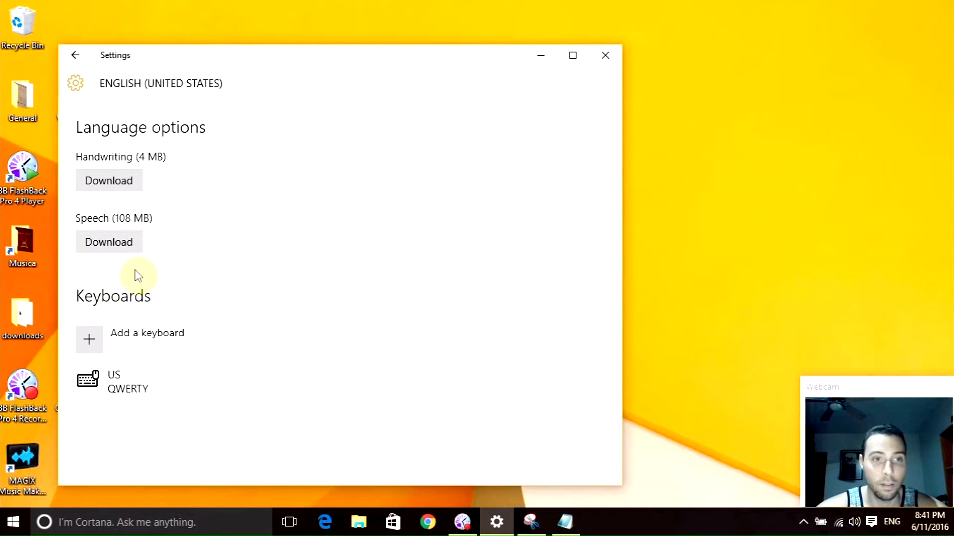
pyautogui.click(109, 245)
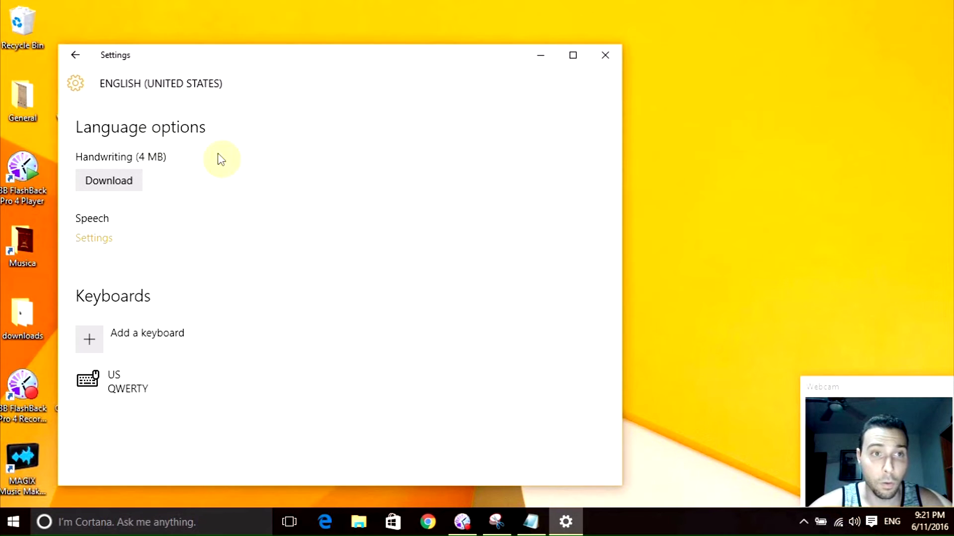
pyautogui.click(74, 55)
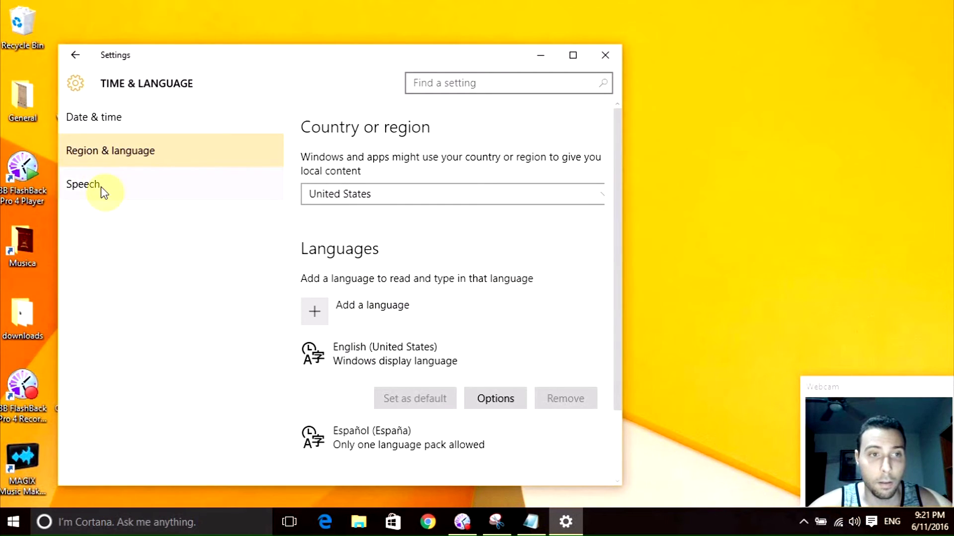
# On the Speech page, set the voice to Microsoft Mark Mobile and launch microphone setup.
pyautogui.click(118, 186)
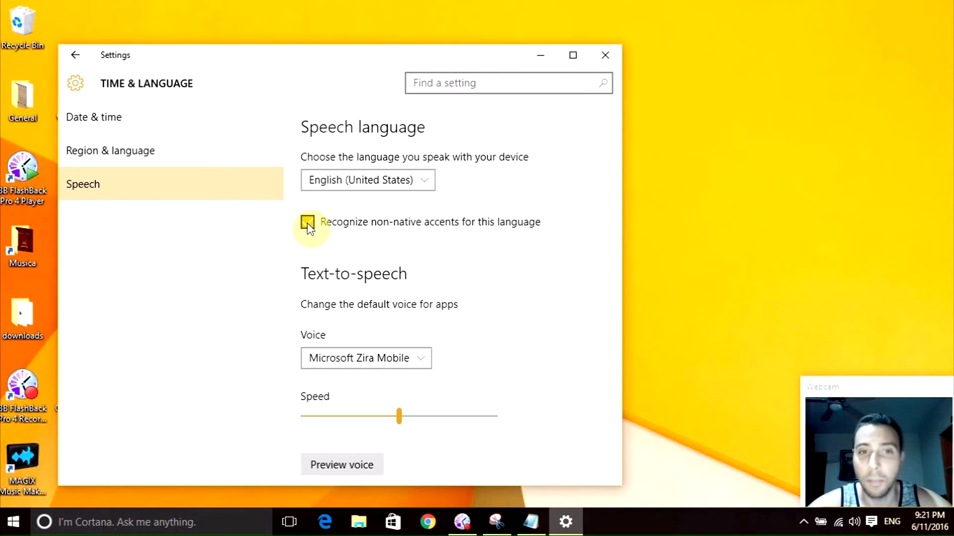
pyautogui.scroll(-1, 514, 198)
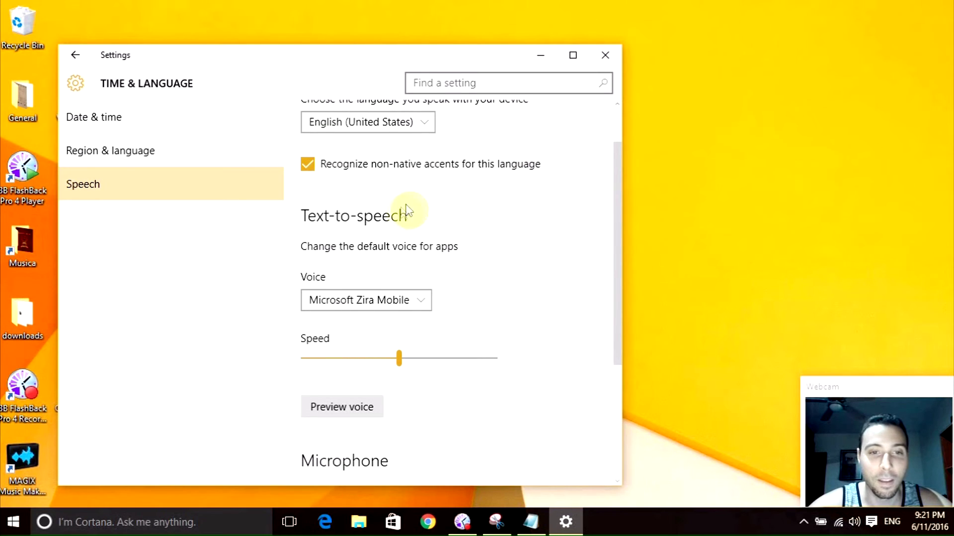
pyautogui.scroll(-1, 517, 175)
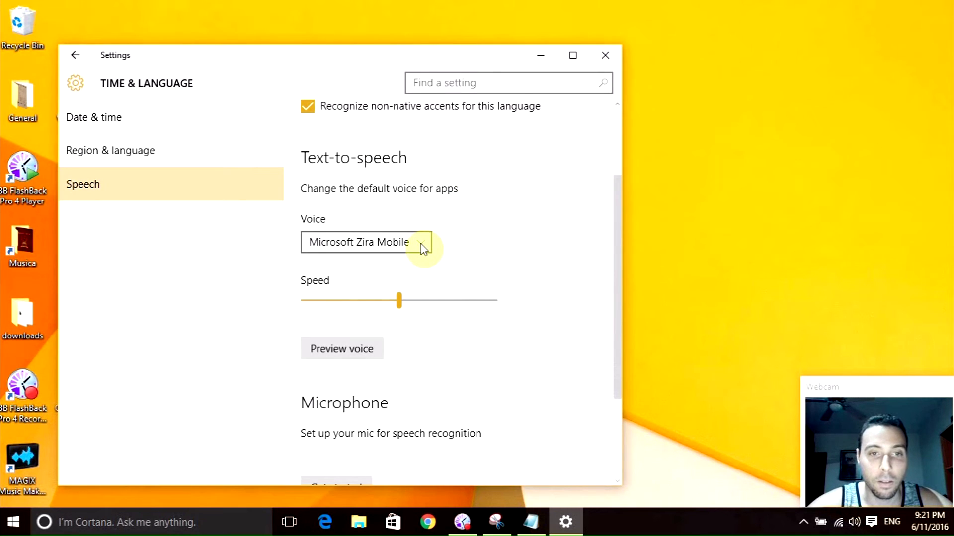
pyautogui.click(423, 248)
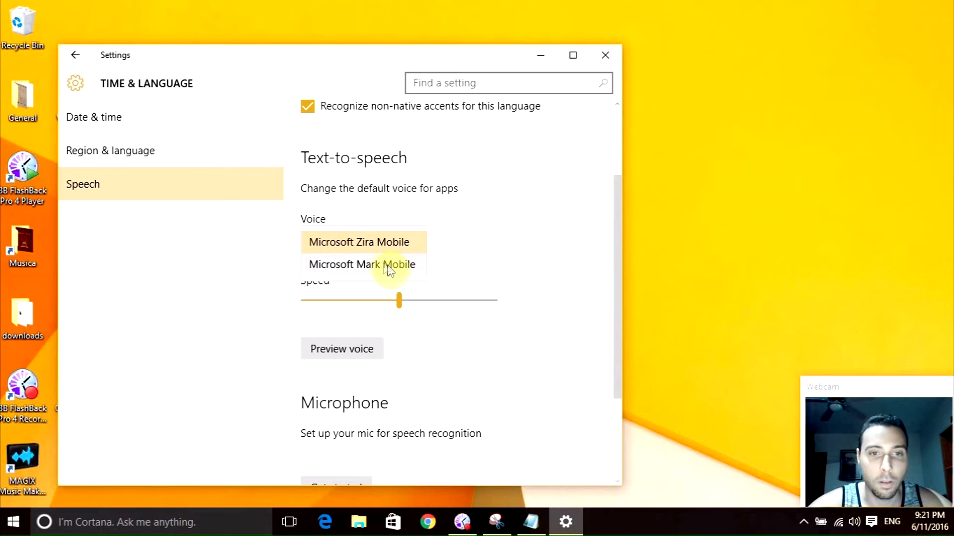
pyautogui.click(350, 266)
pyautogui.click(420, 243)
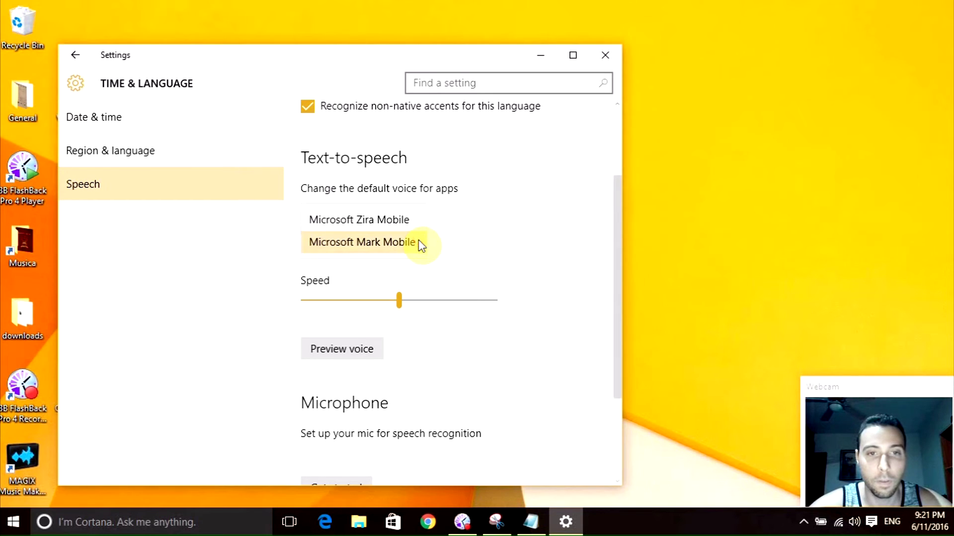
pyautogui.click(408, 243)
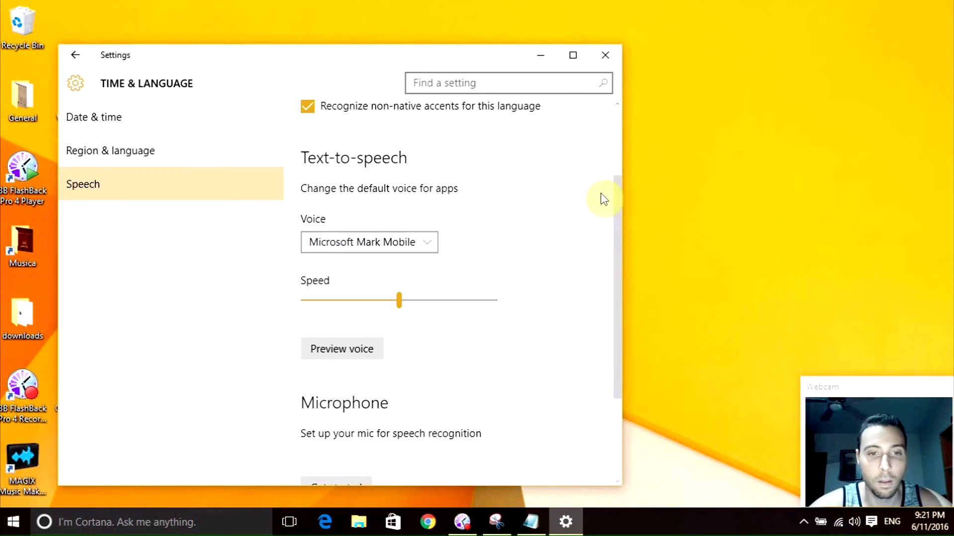
pyautogui.scroll(-3, 604, 200)
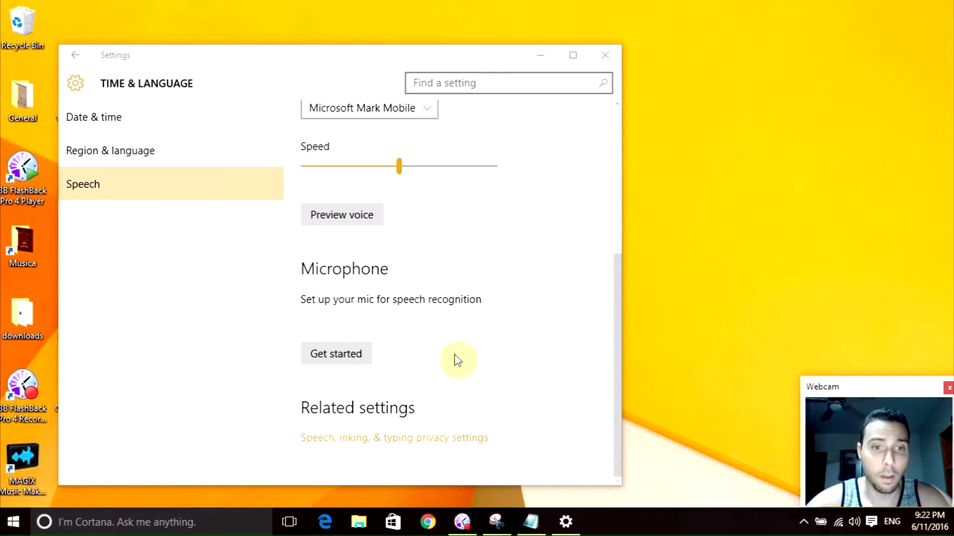
pyautogui.click(350, 356)
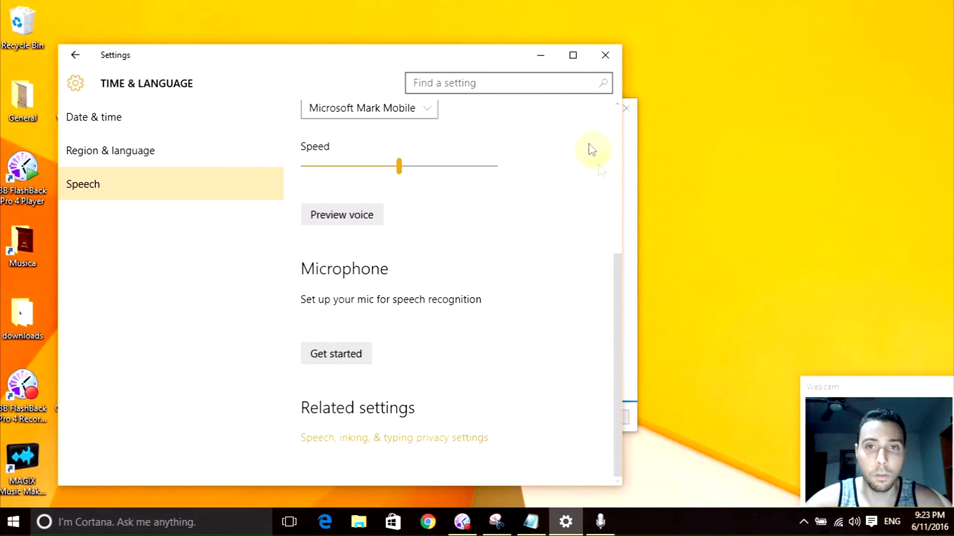
# Read the test sentences and finish the speech-recognition microphone setup.
pyautogui.click(540, 55)
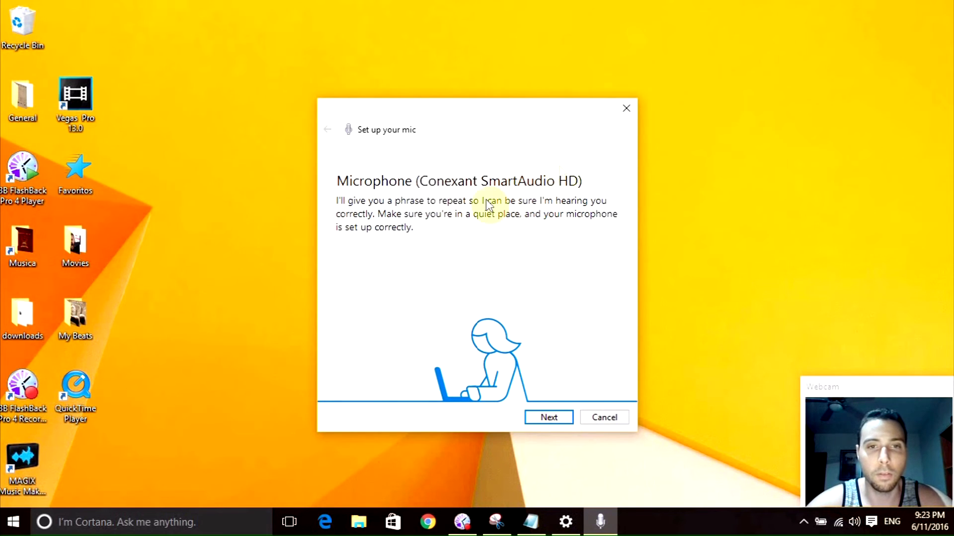
pyautogui.click(547, 416)
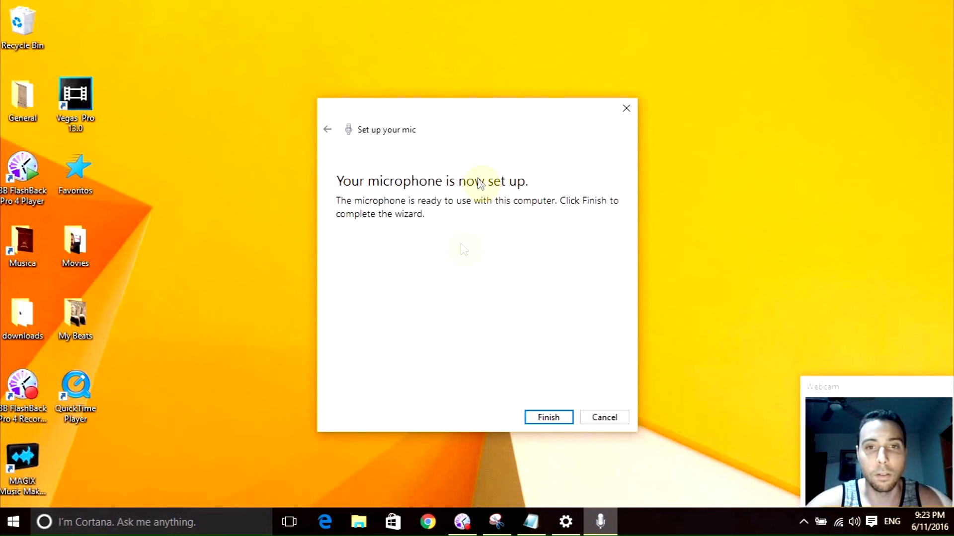
pyautogui.click(548, 418)
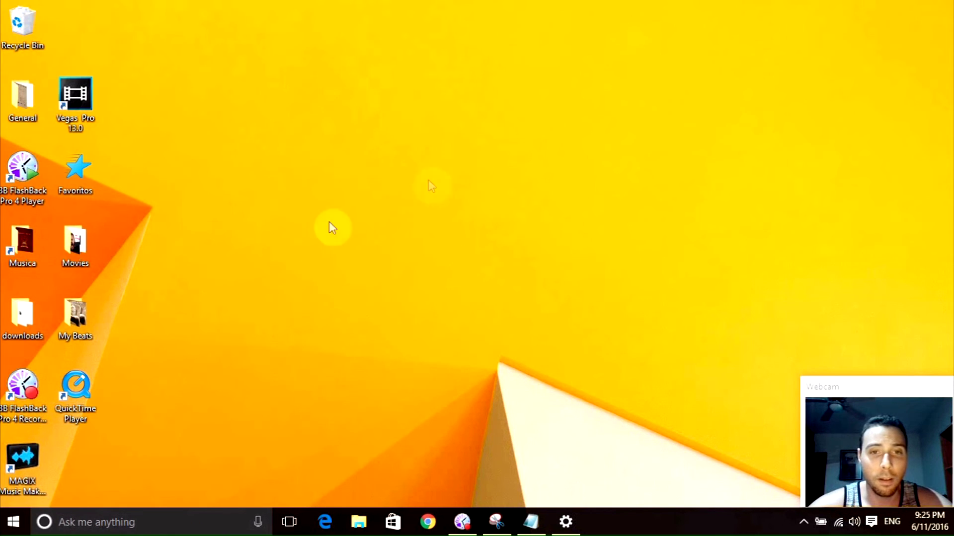
# Open Cortana's settings from the Notebook to confirm Hey Cortana is on.
pyautogui.click(142, 521)
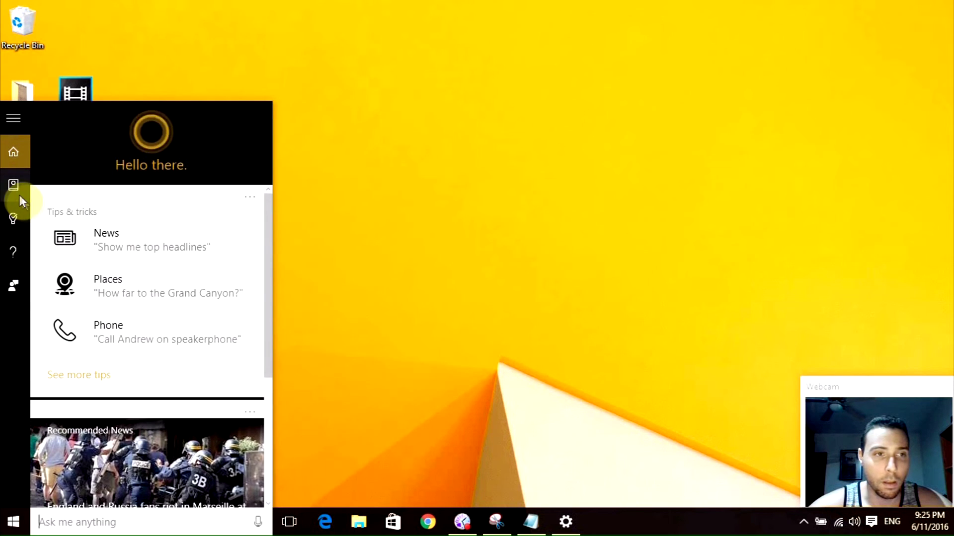
pyautogui.click(16, 191)
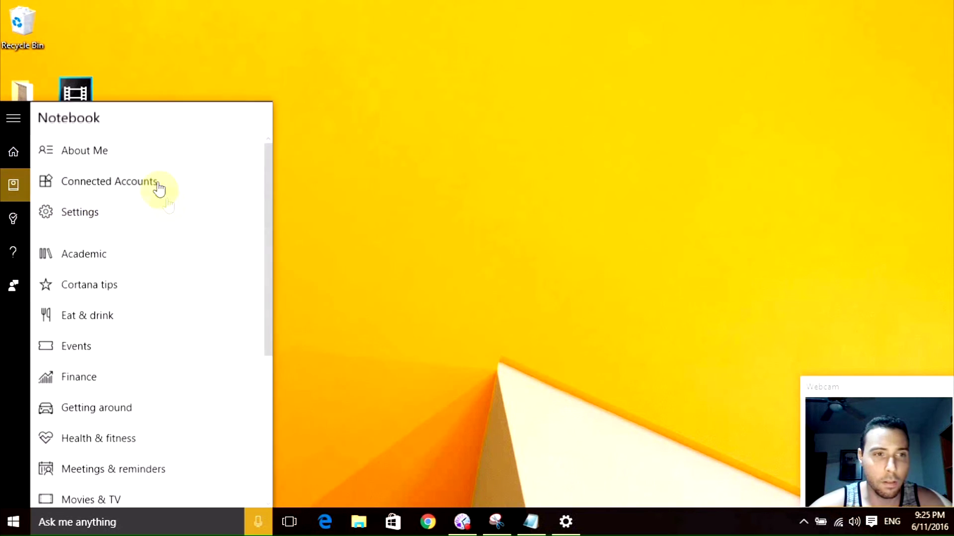
pyautogui.click(91, 220)
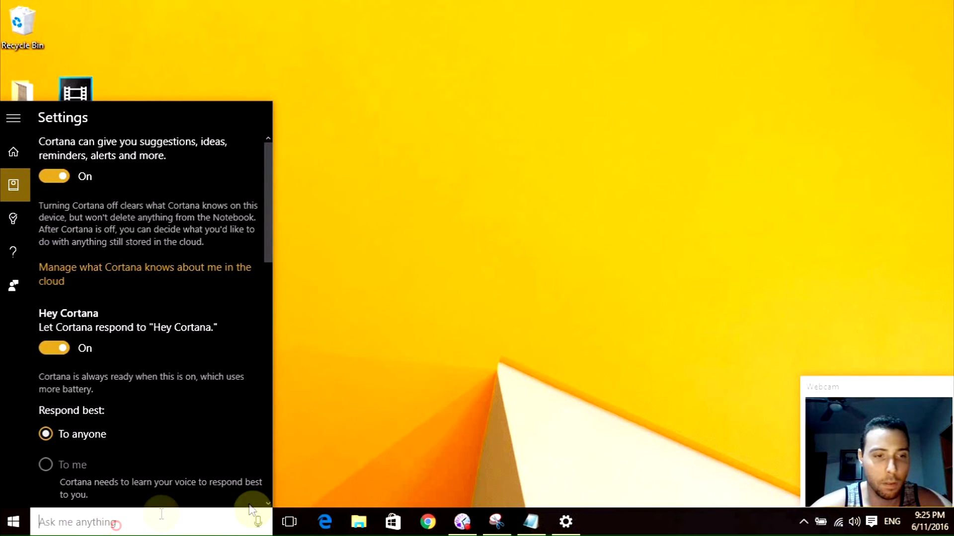
# Say 'Hey Cortana' through Cortana's mic, then ask it to open Chrome.
pyautogui.click(258, 522)
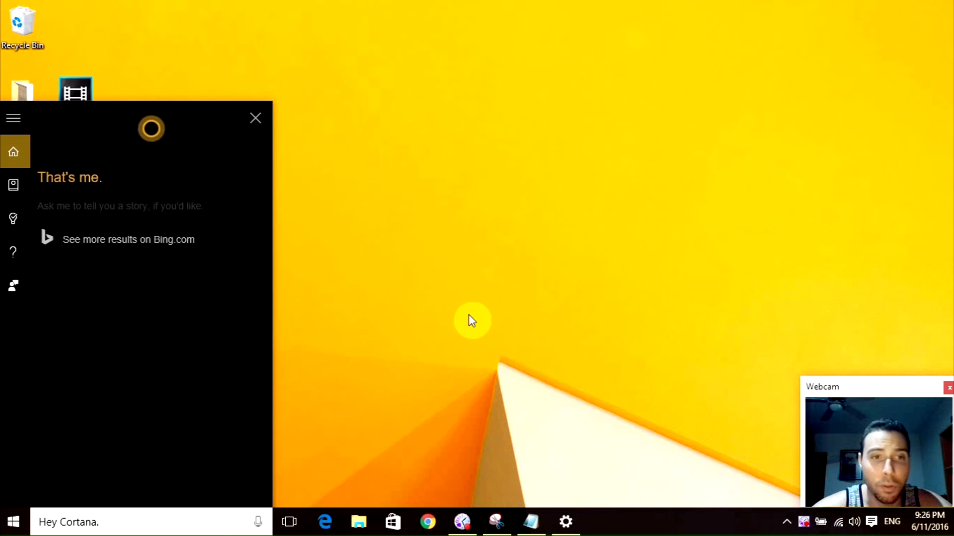
pyautogui.click(257, 521)
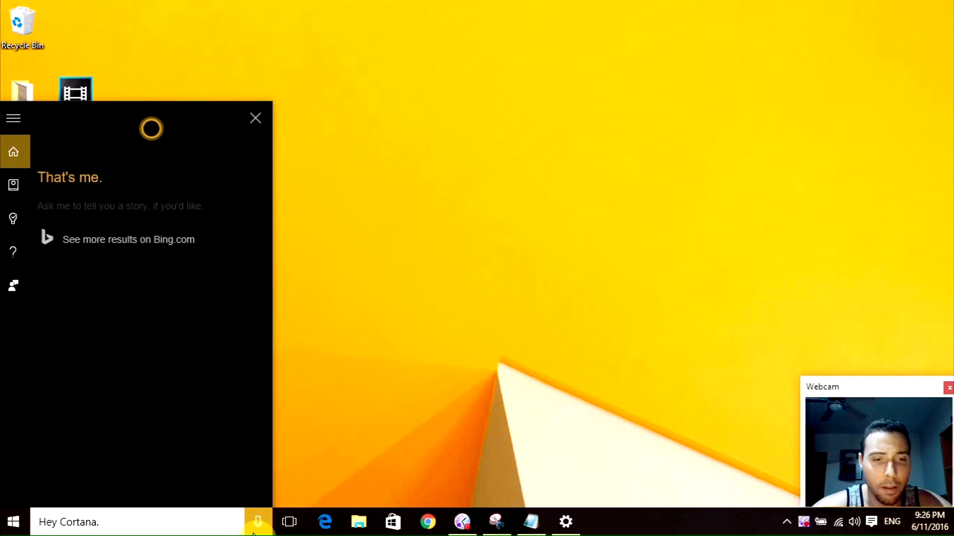